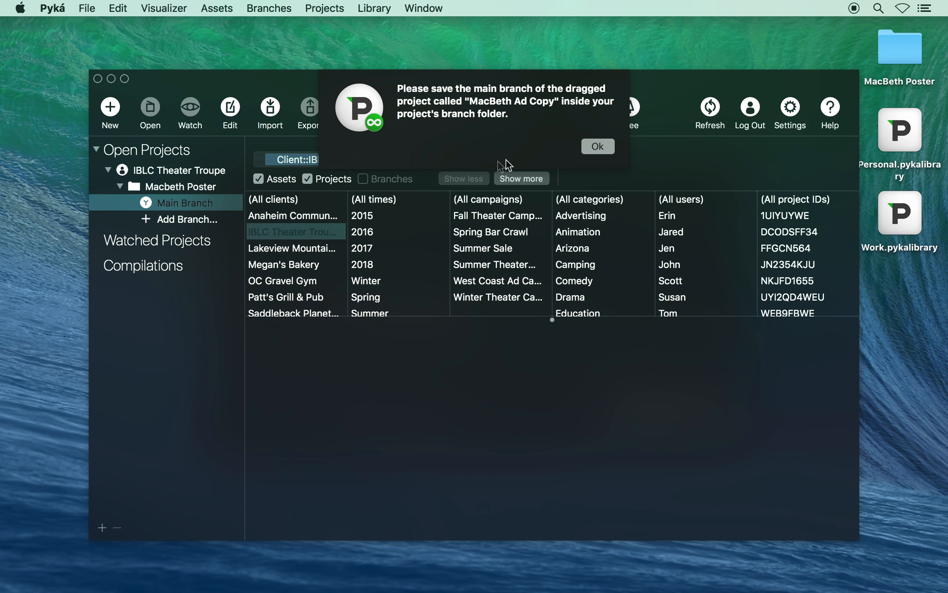
# - Save the main branch of the added MacBeth Ad Copy project in the MacBeth Poster folder as "Macbeth ad Copy"
pyautogui.click(605, 147)
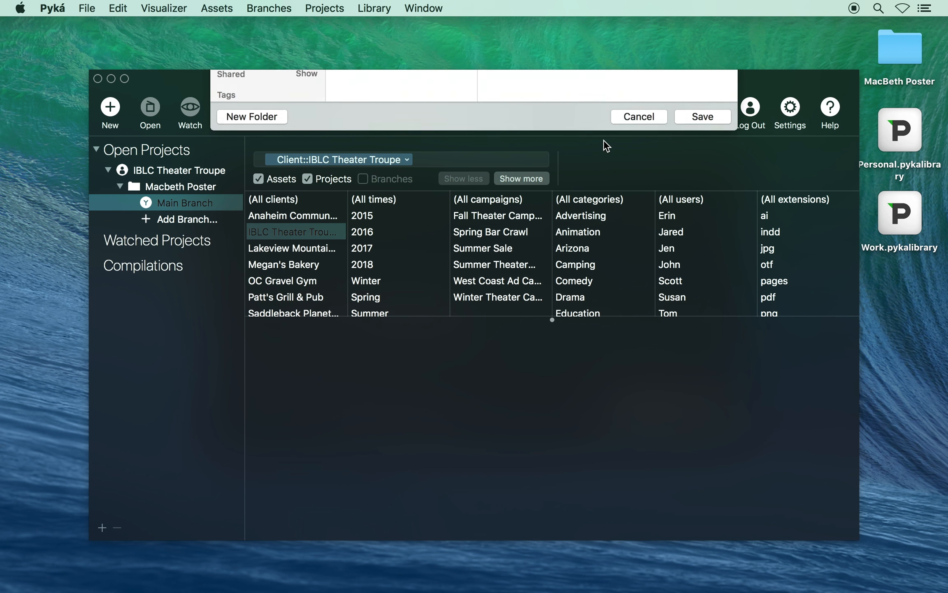
pyautogui.write('Mac')
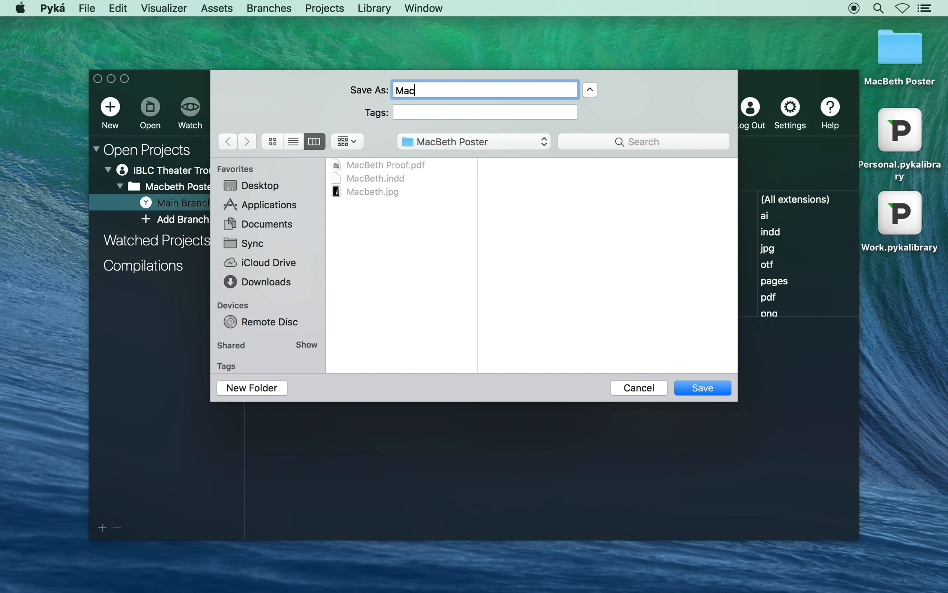
pyautogui.write('beth Cop')
pyautogui.press('BackSpace')
pyautogui.press('BackSpace')
pyautogui.press('BackSpace')
pyautogui.write('ad Copy')
pyautogui.click(714, 388)
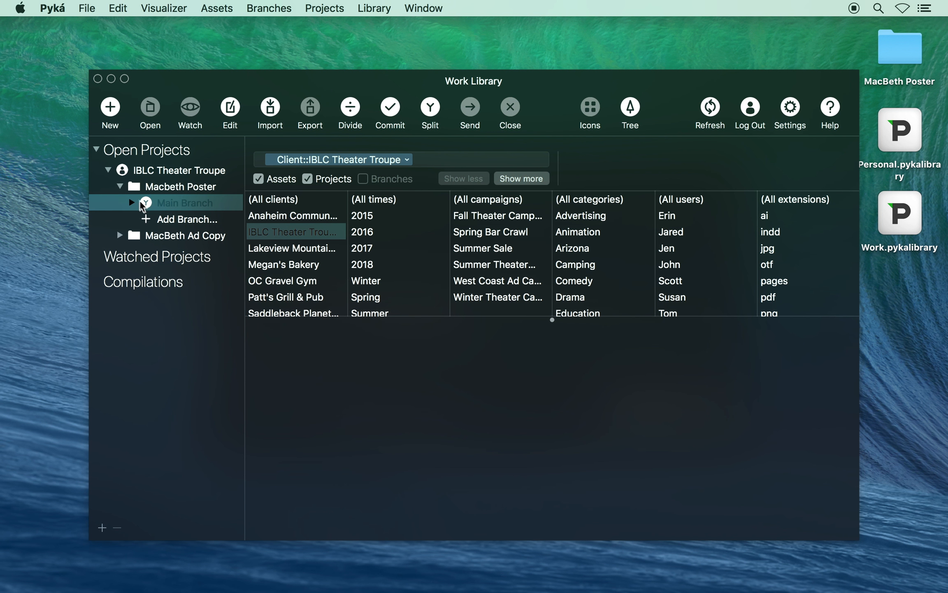
# - Inspect the MacBeth Ad Copy sub-project under Main Branch and open the MacBeth Poster folder on the desktop
pyautogui.click(132, 202)
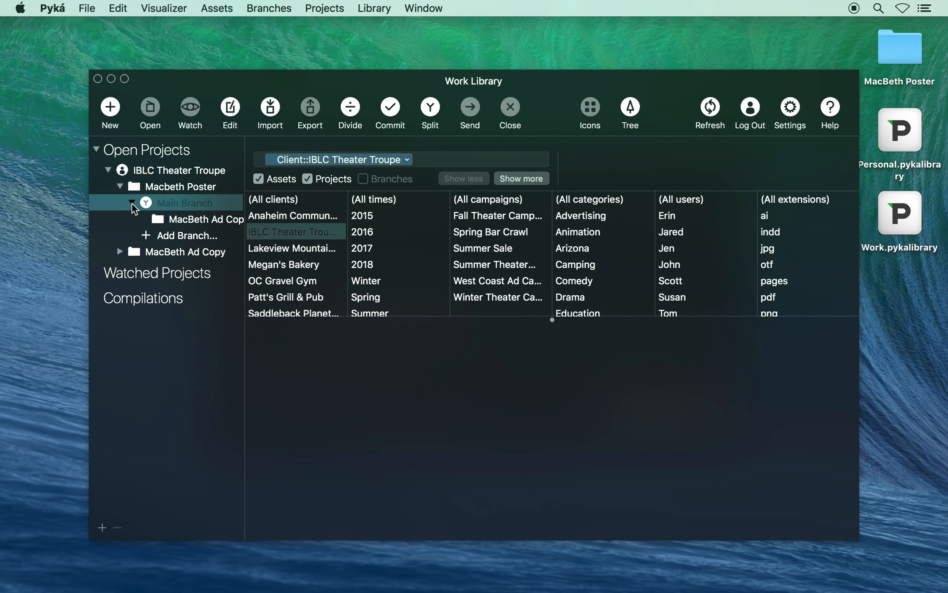
pyautogui.click(201, 220)
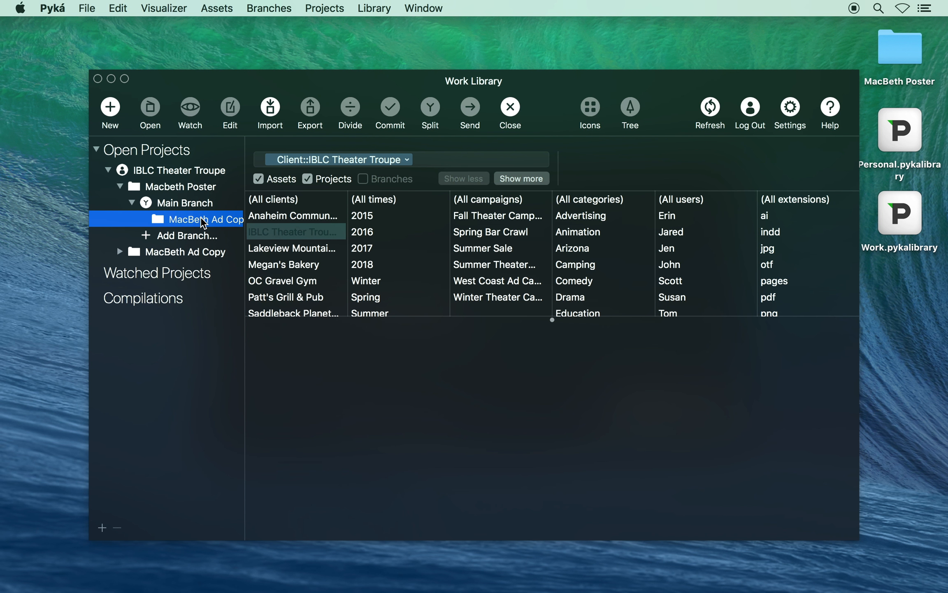
pyautogui.click(903, 61)
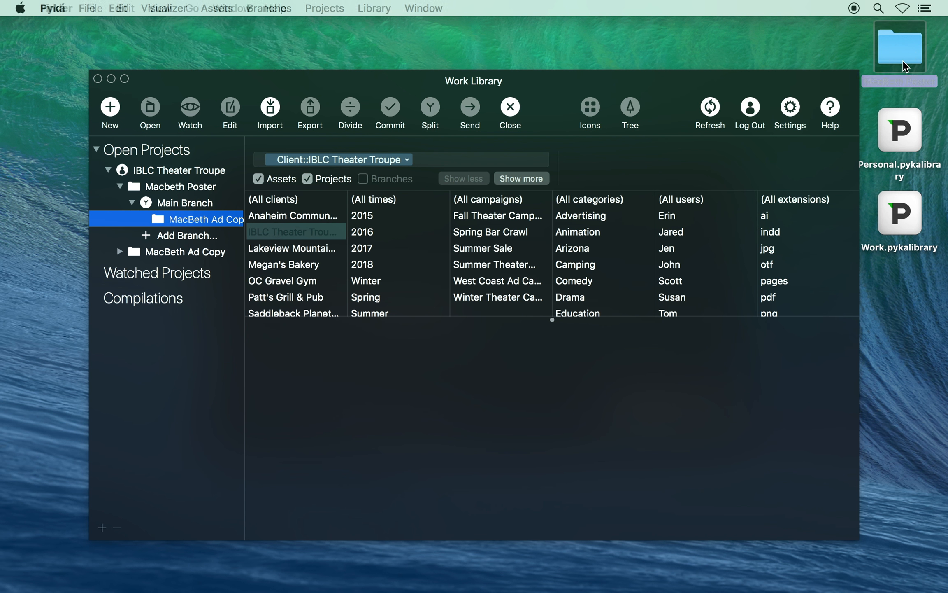
pyautogui.doubleClick(902, 61)
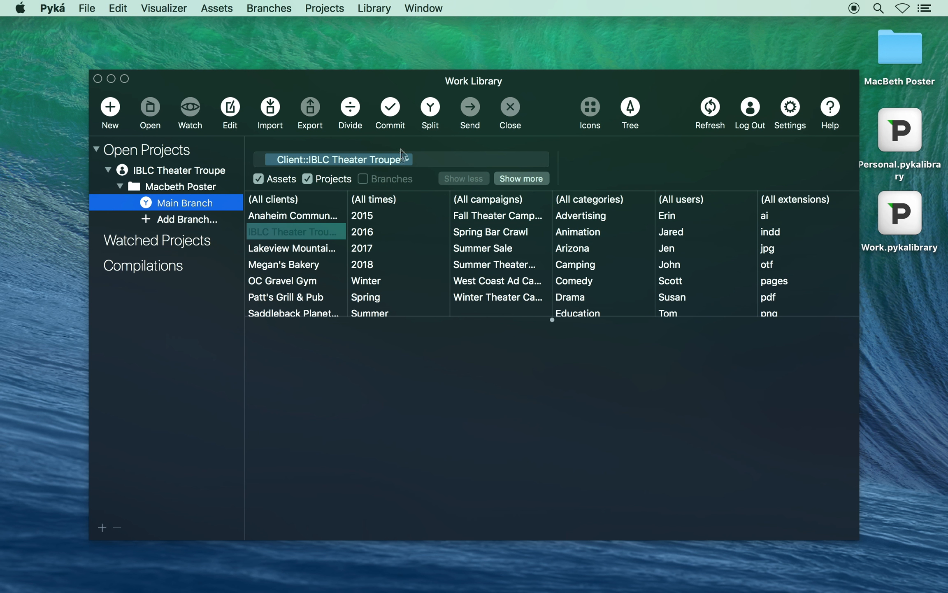
# - Commit Main Branch with the version name "Pre-Divide Commit" and the description "pre-divide commit"
pyautogui.click(392, 111)
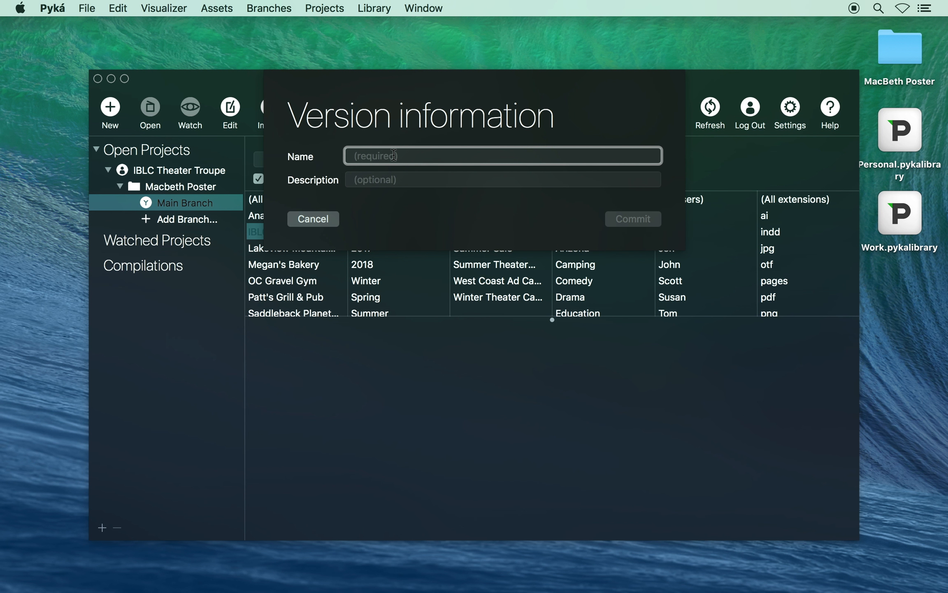
pyautogui.write('pre-D')
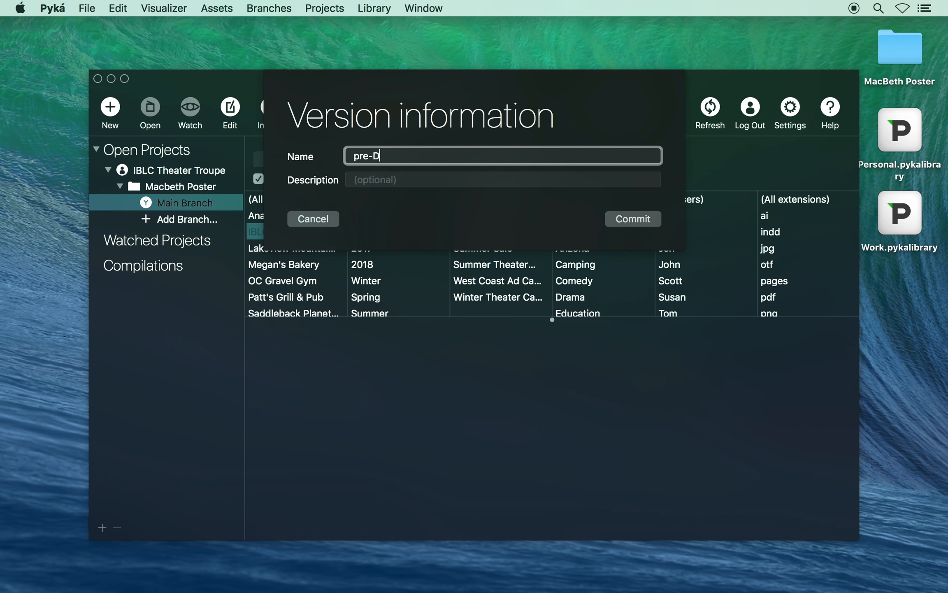
pyautogui.write('ivide Commit')
pyautogui.press('super+Left')
pyautogui.press('Delete')
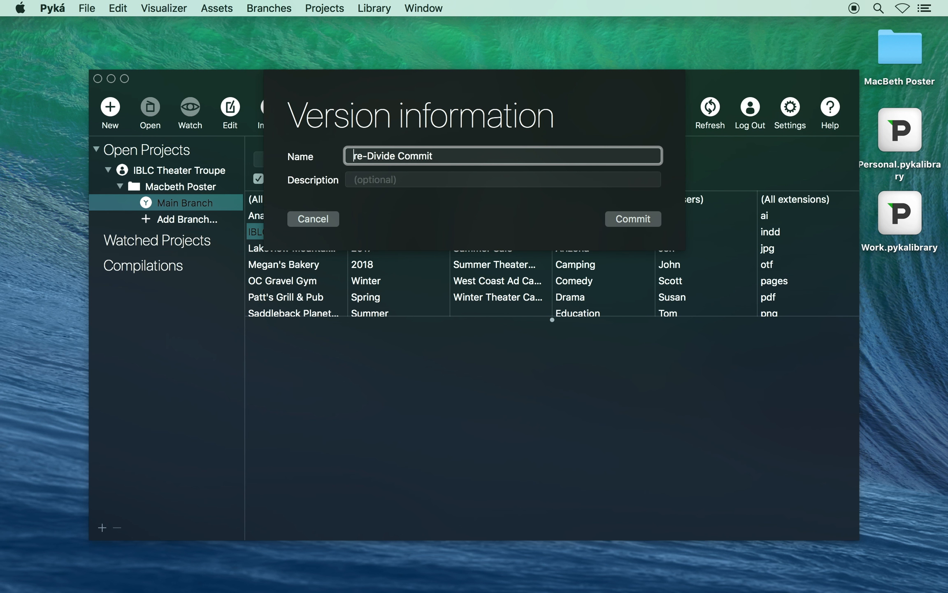
pyautogui.write('P')
pyautogui.press('Tab')
pyautogui.write('pre0')
pyautogui.press('BackSpace')
pyautogui.write('-divide commit')
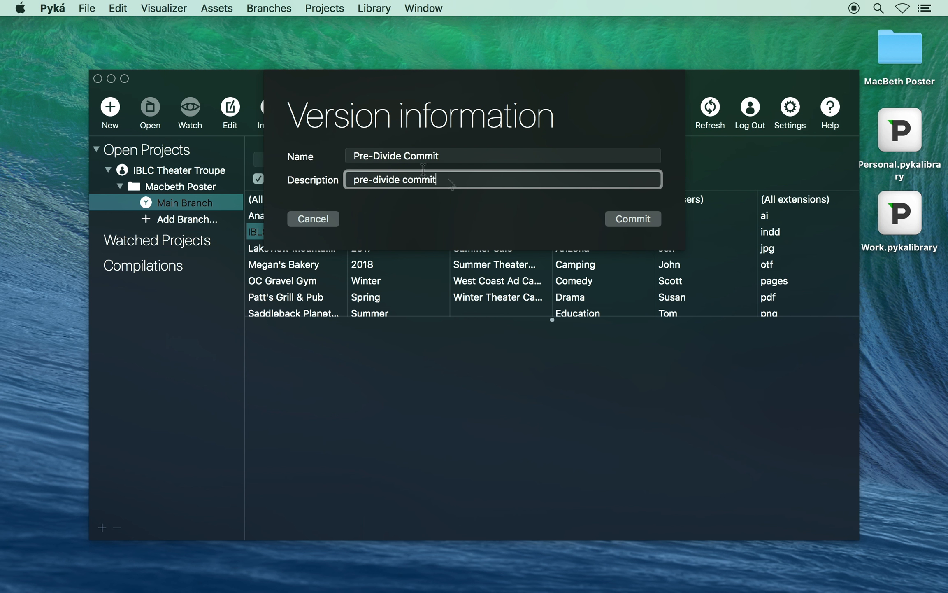
pyautogui.click(646, 228)
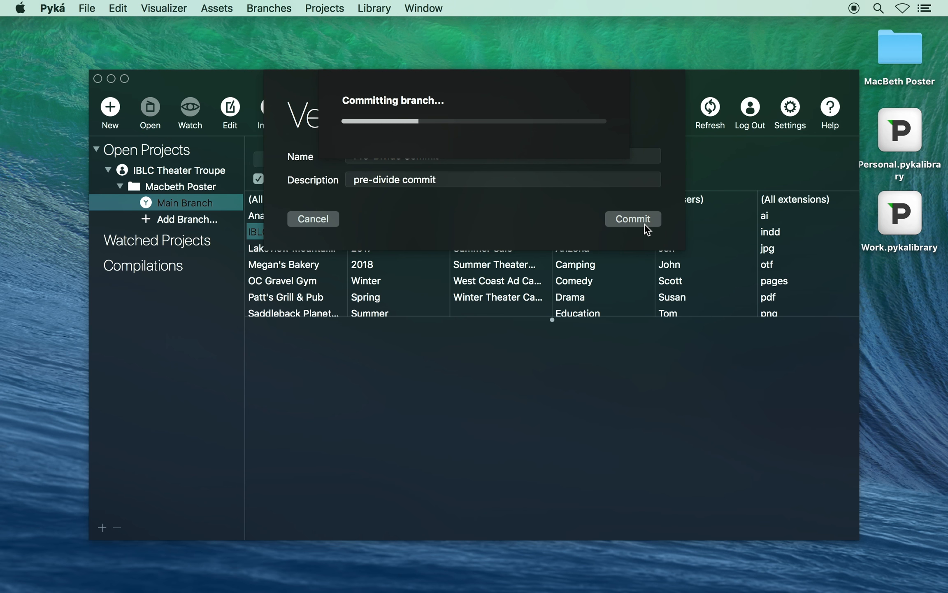
# - Divide Main Branch into a sub-project hidden from searches, saved in the branch folder as "Ad Copy - " plus the editor's first name and "Edits"
pyautogui.click(357, 110)
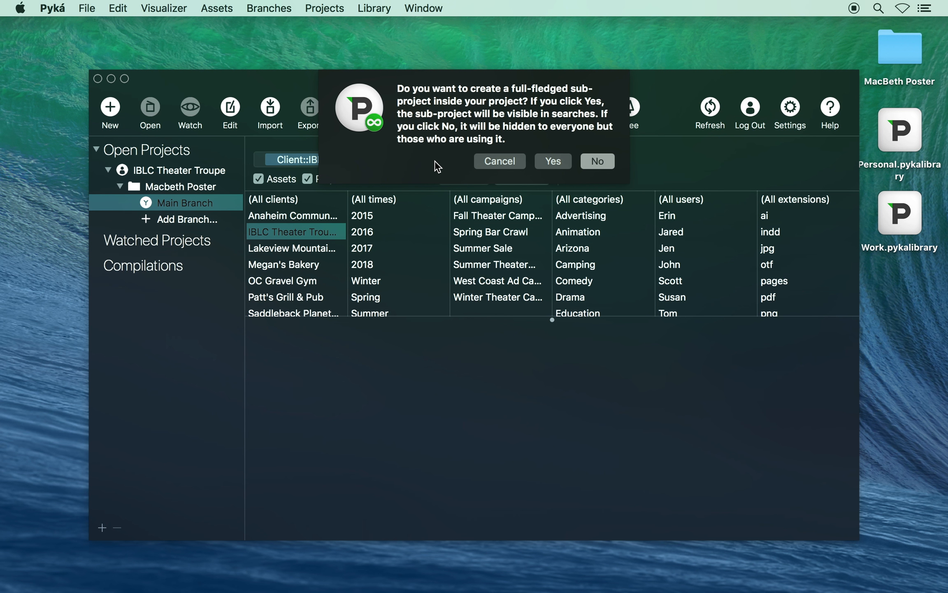
pyautogui.click(598, 161)
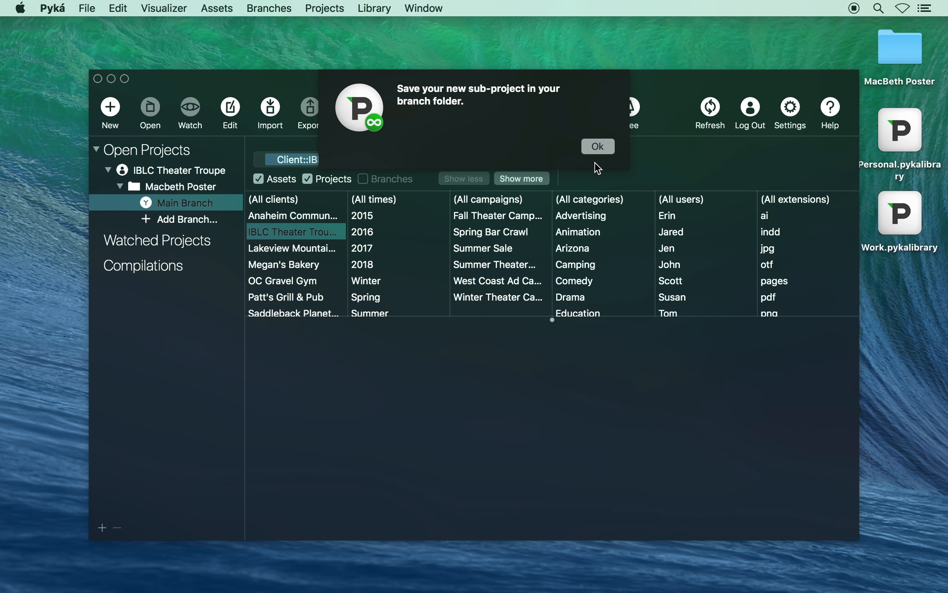
pyautogui.click(596, 148)
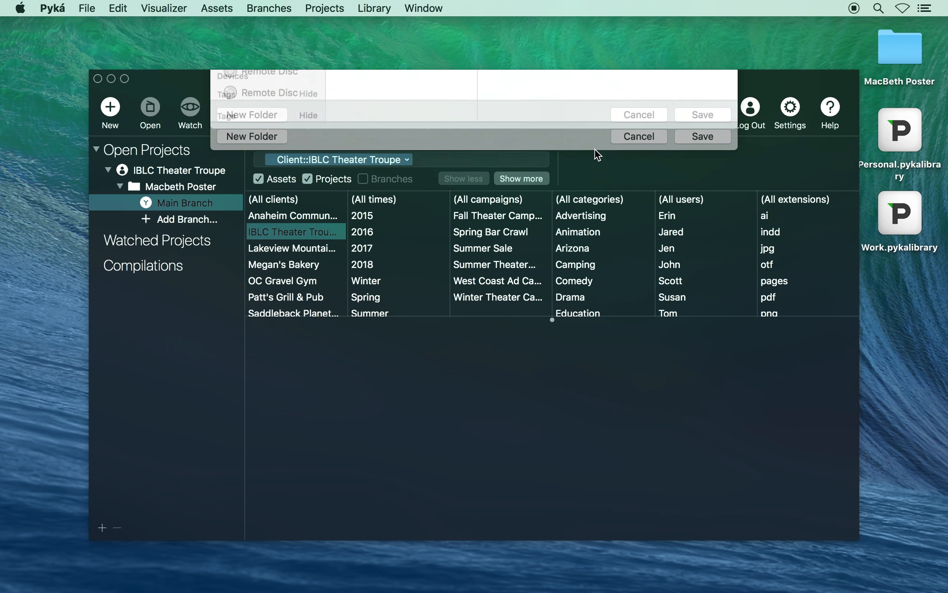
pyautogui.write('Ad')
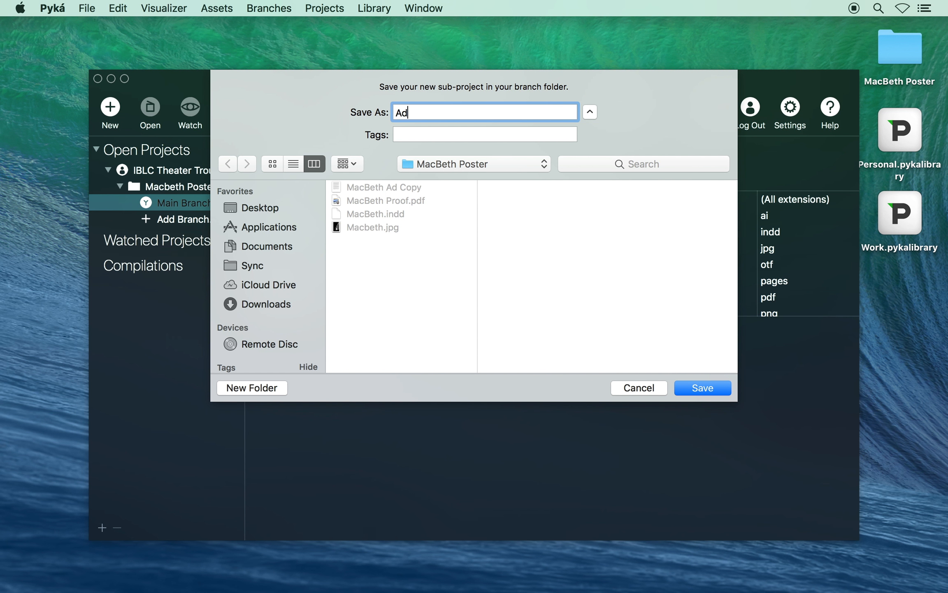
pyautogui.write(' Copy - Jen Edits')
pyautogui.press('Return')
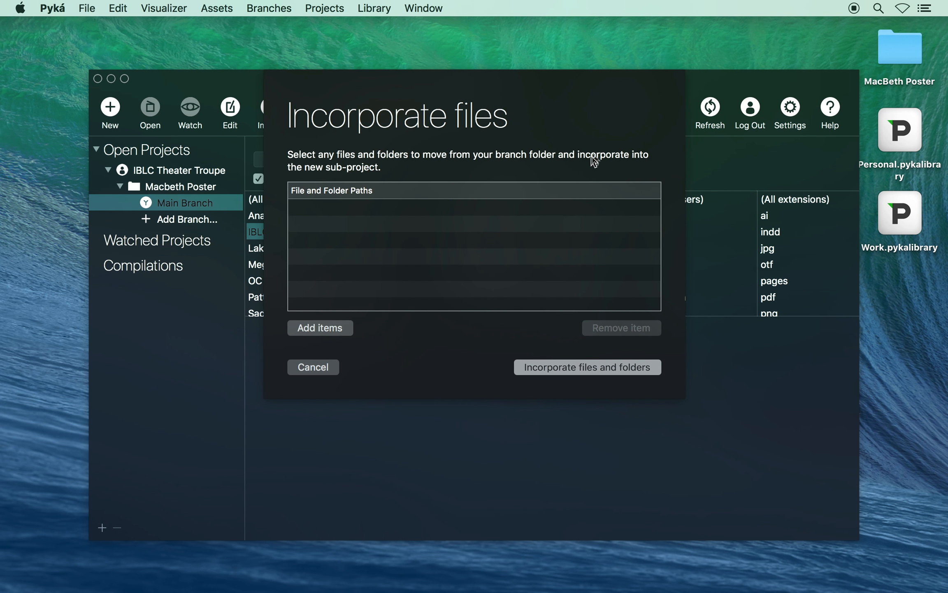
# - Incorporate the MacBeth Ad Copy.pages file from the branch folder into the new sub-project
pyautogui.click(347, 327)
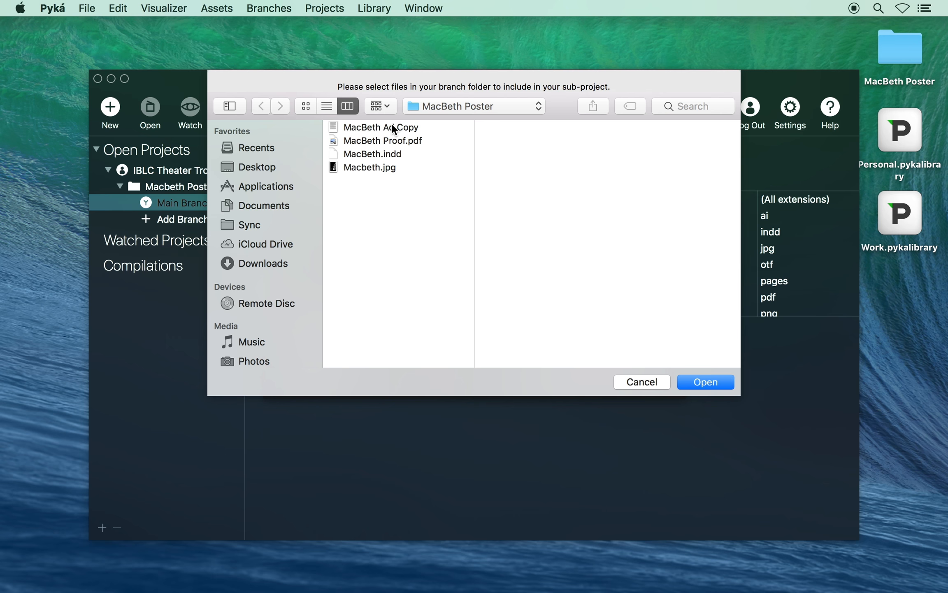
pyautogui.click(392, 126)
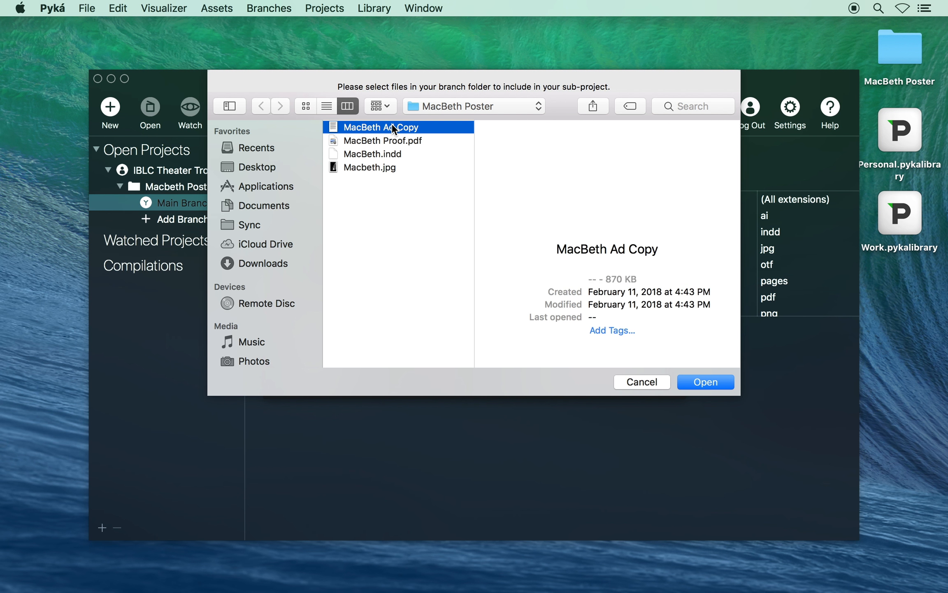
pyautogui.click(692, 376)
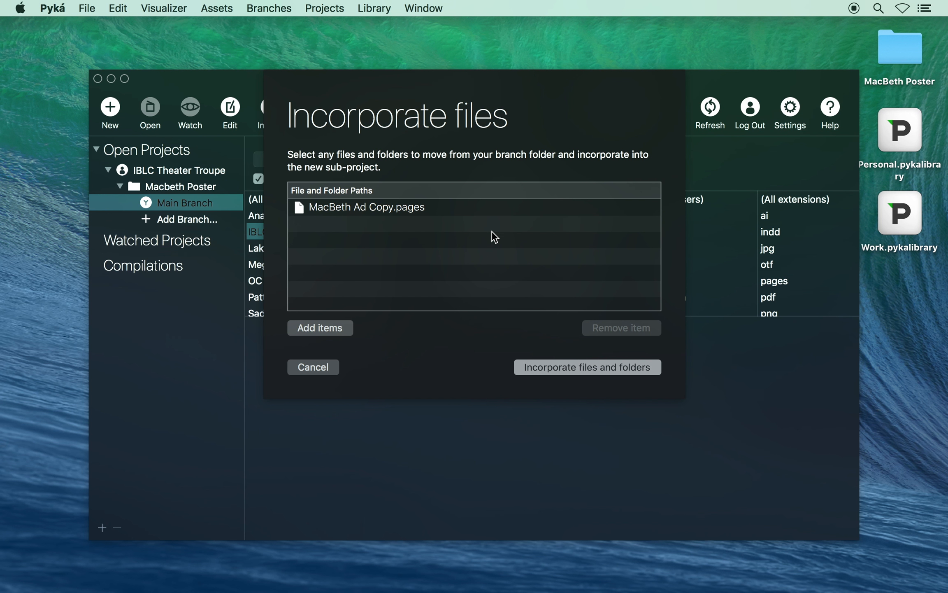
pyautogui.click(542, 368)
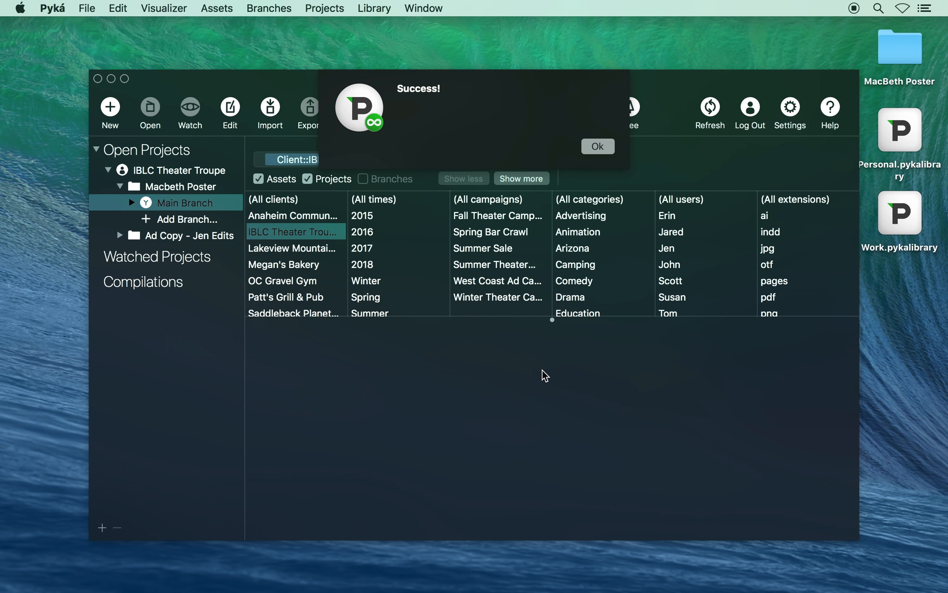
pyautogui.click(598, 146)
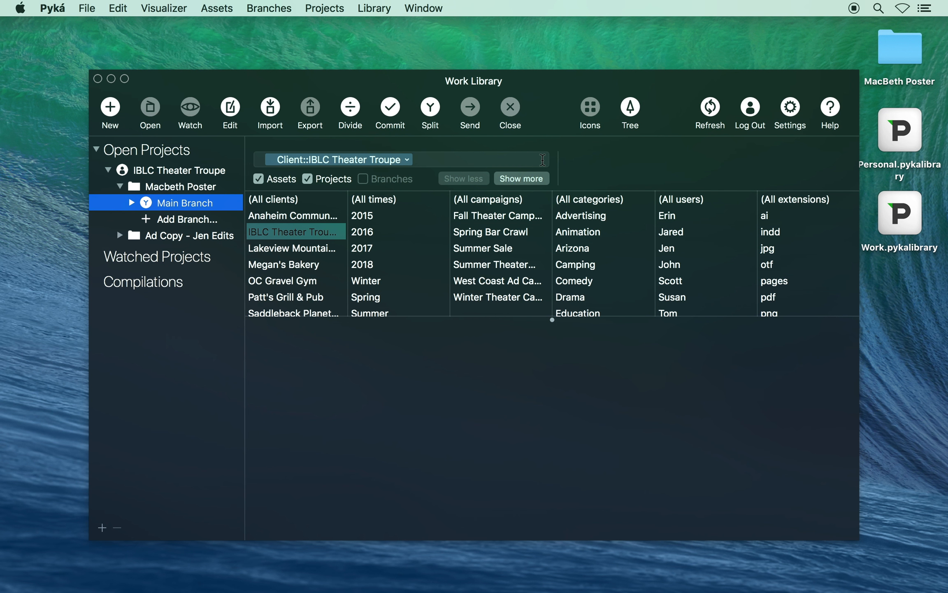
# - Check the contents of the new ad copy sub-project folder inside MacBeth Poster in Finder, closing the window when done
pyautogui.doubleClick(896, 43)
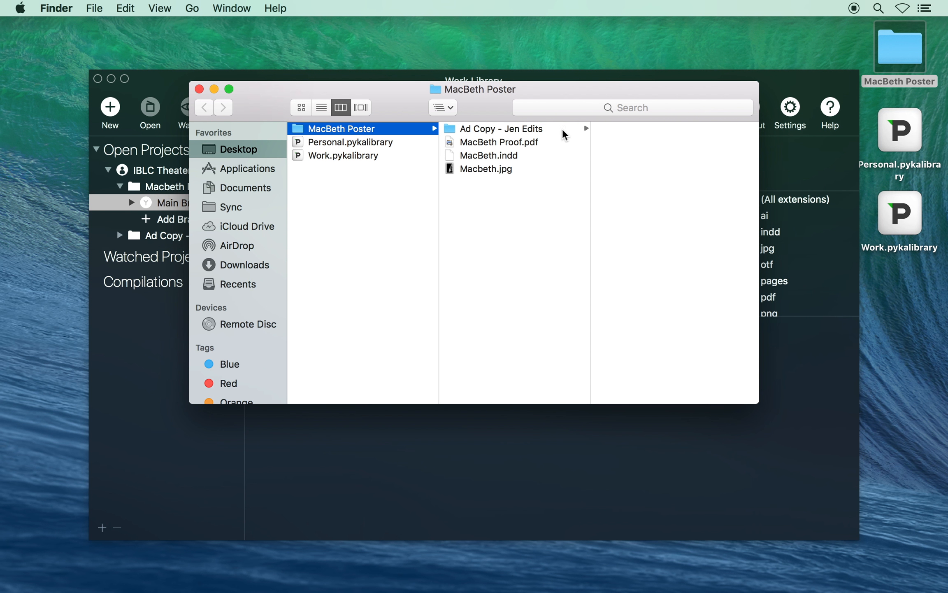
pyautogui.click(562, 130)
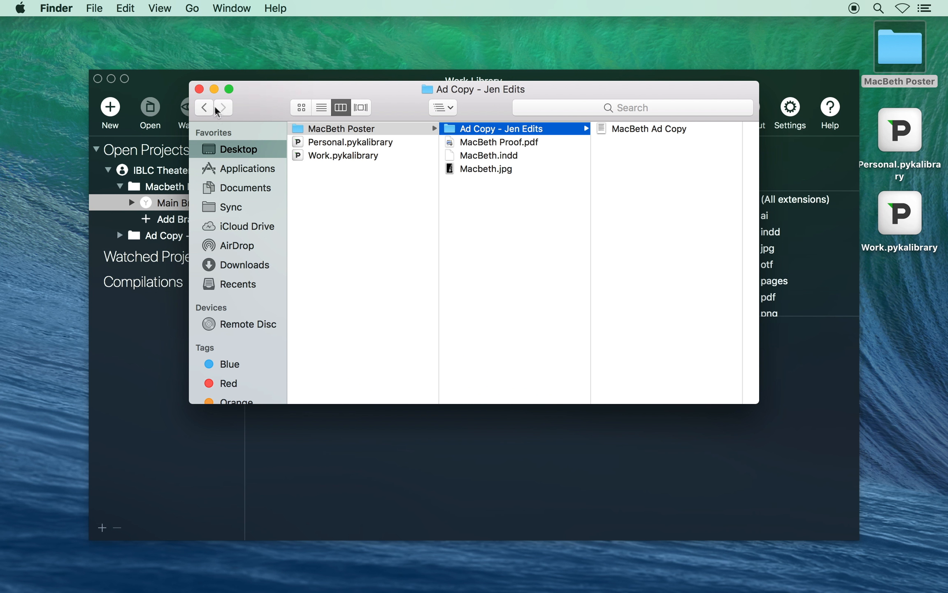
pyautogui.click(199, 89)
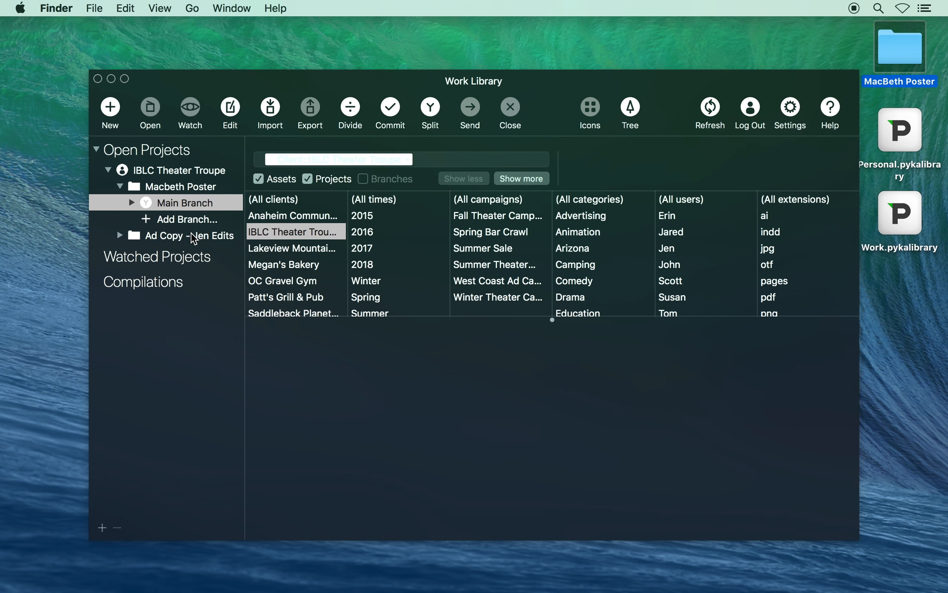
# - Send the ad copy edits project to the editor it is named after and keep watching it
pyautogui.click(193, 238)
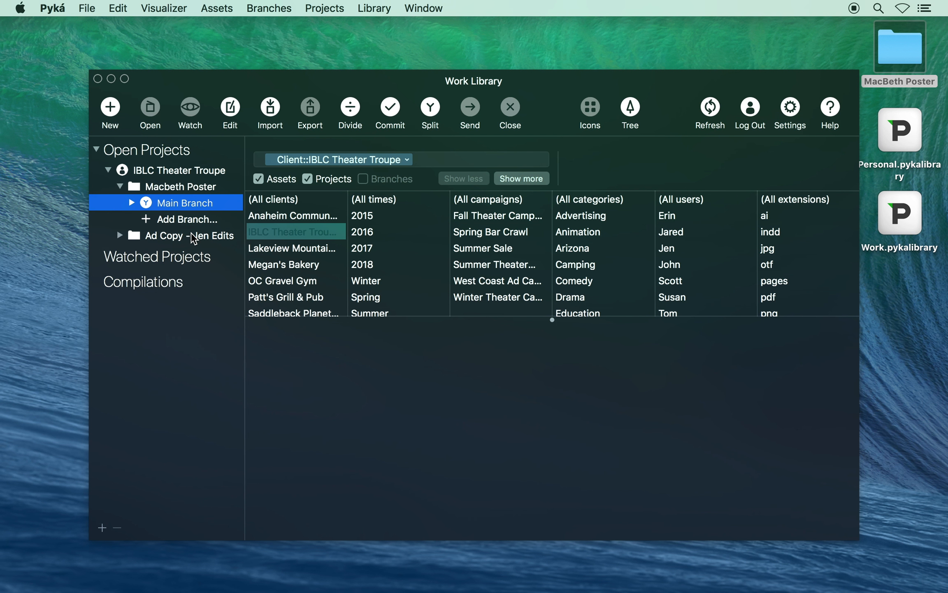
pyautogui.click(193, 238)
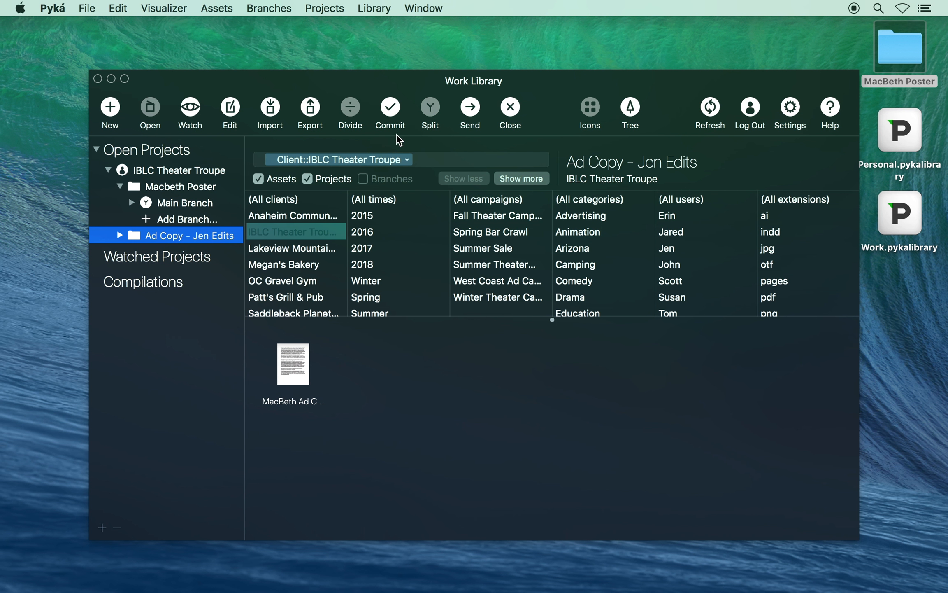
pyautogui.click(471, 107)
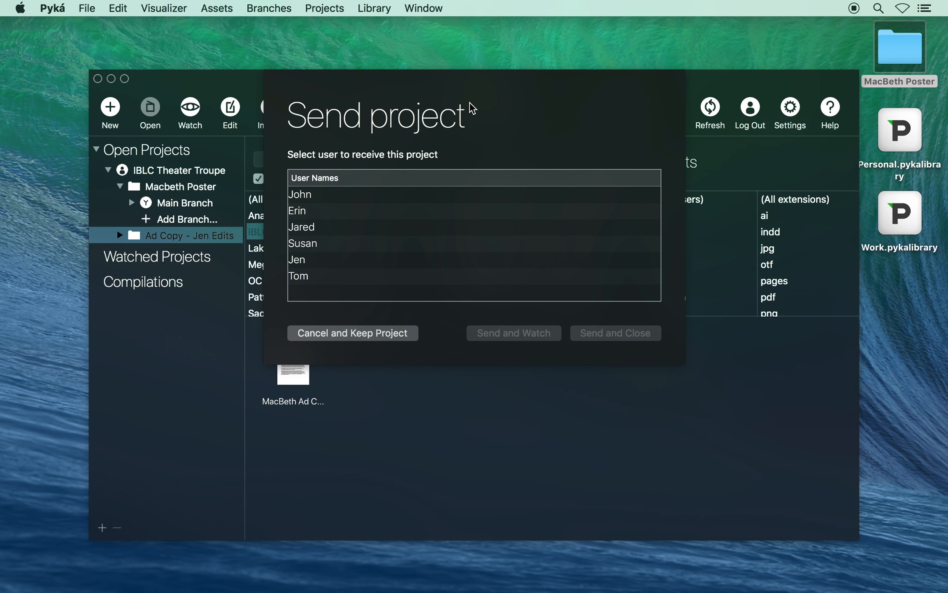
pyautogui.click(378, 265)
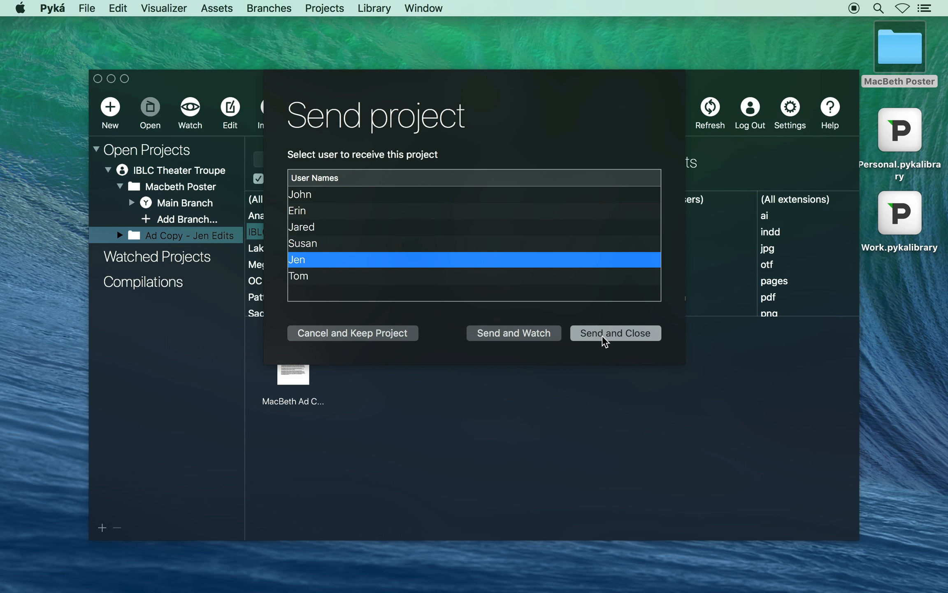
pyautogui.click(547, 336)
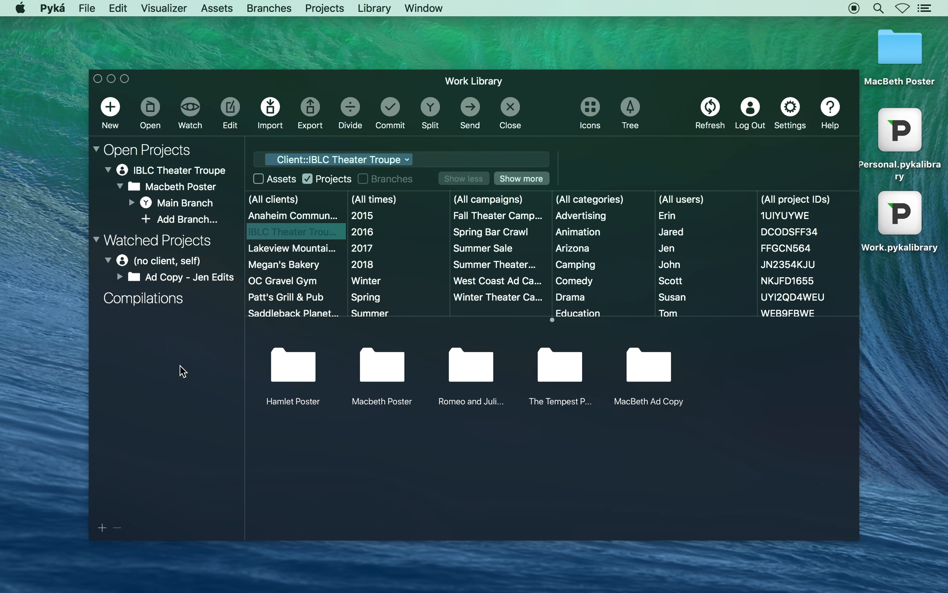
# - Update the ad copy sub-project under Main Branch with its pending changes and start a commit of Main Branch
pyautogui.click(132, 202)
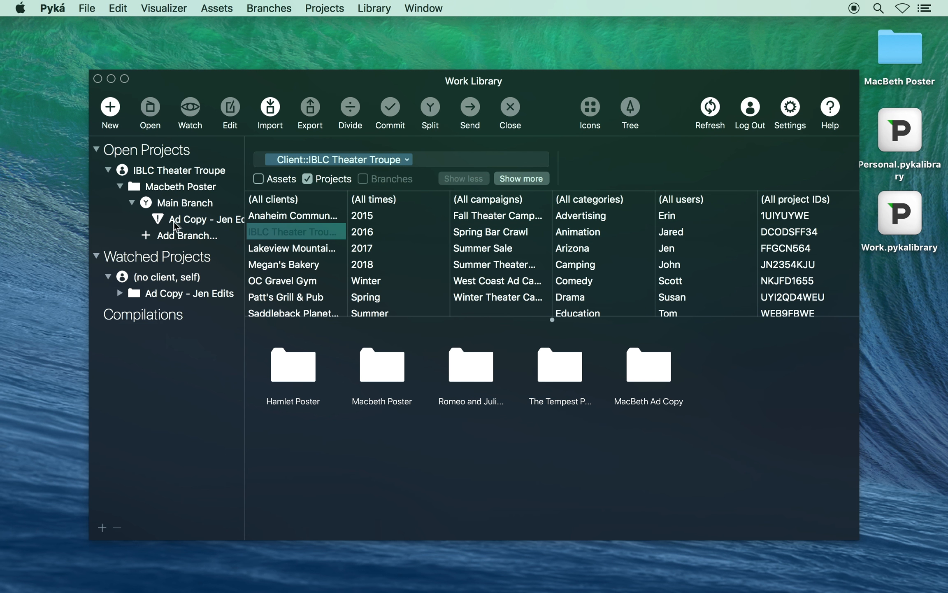
pyautogui.doubleClick(197, 222)
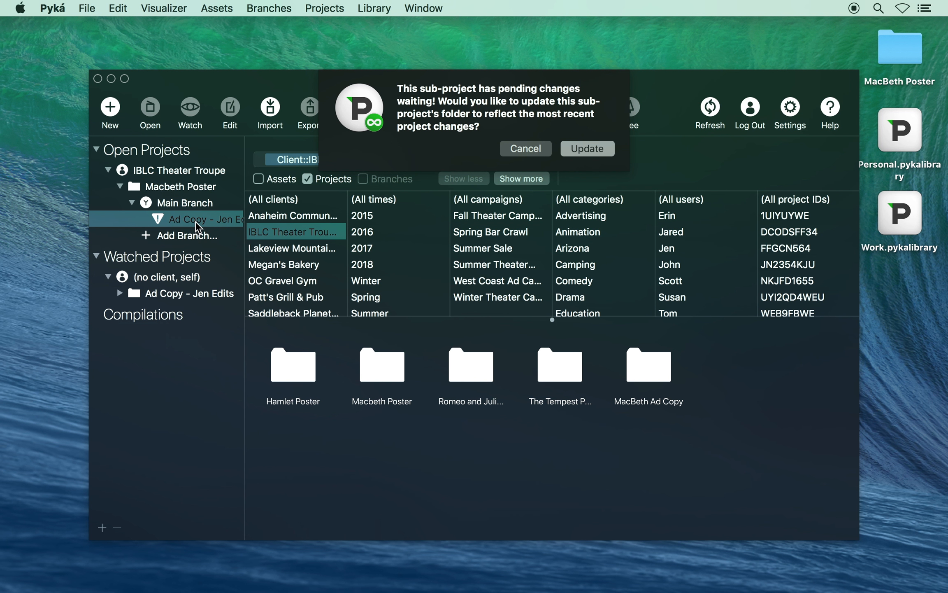
pyautogui.click(598, 154)
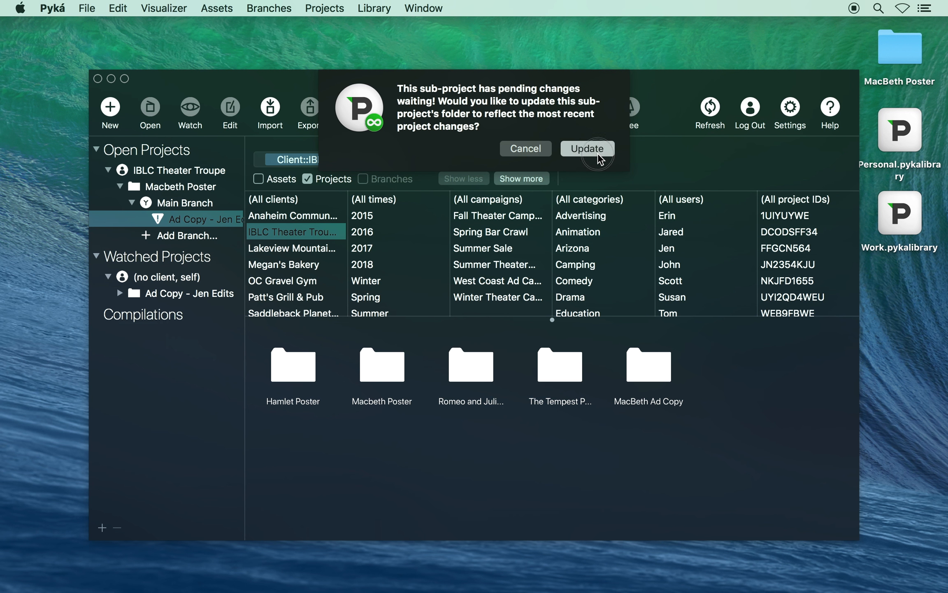
pyautogui.click(594, 154)
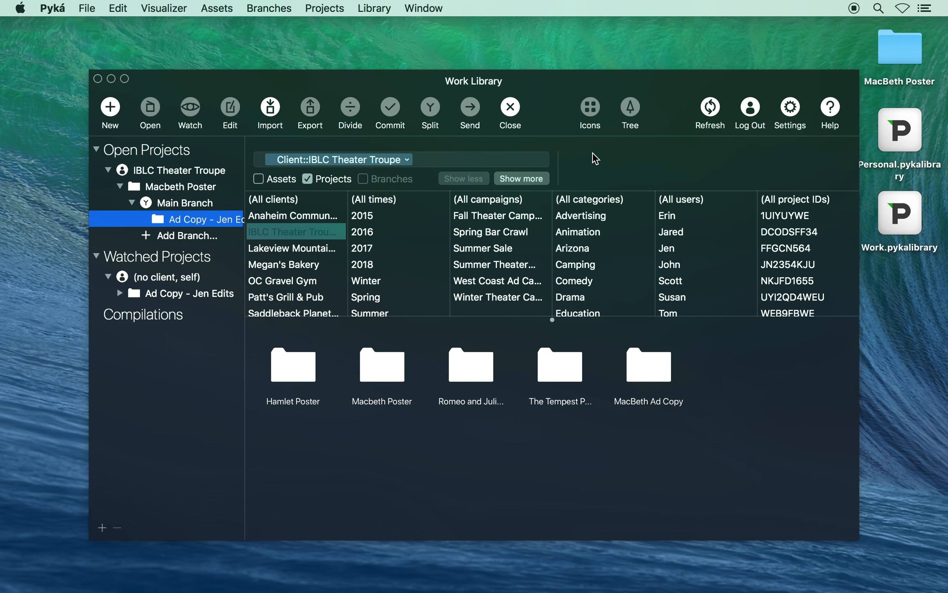
pyautogui.click(212, 202)
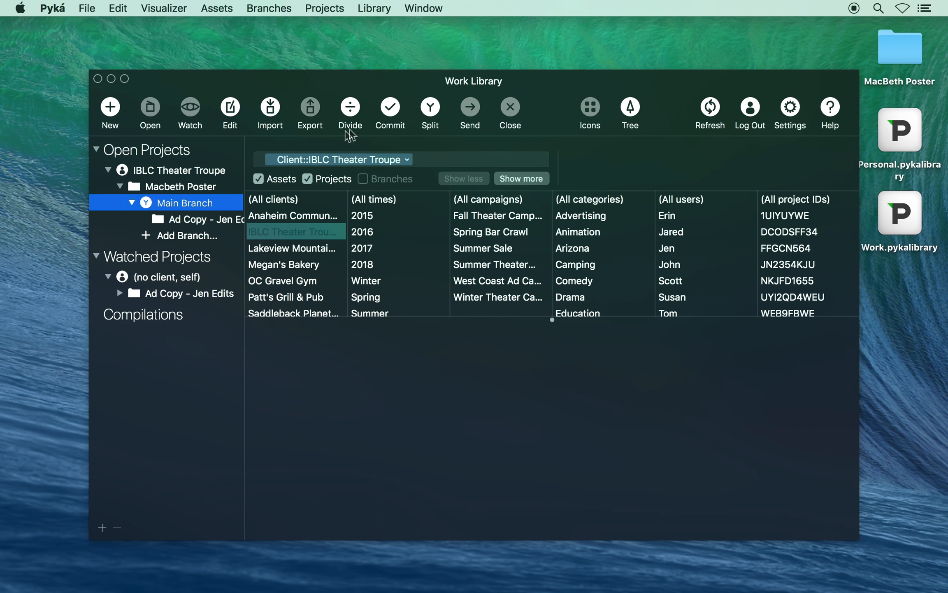
pyautogui.click(391, 109)
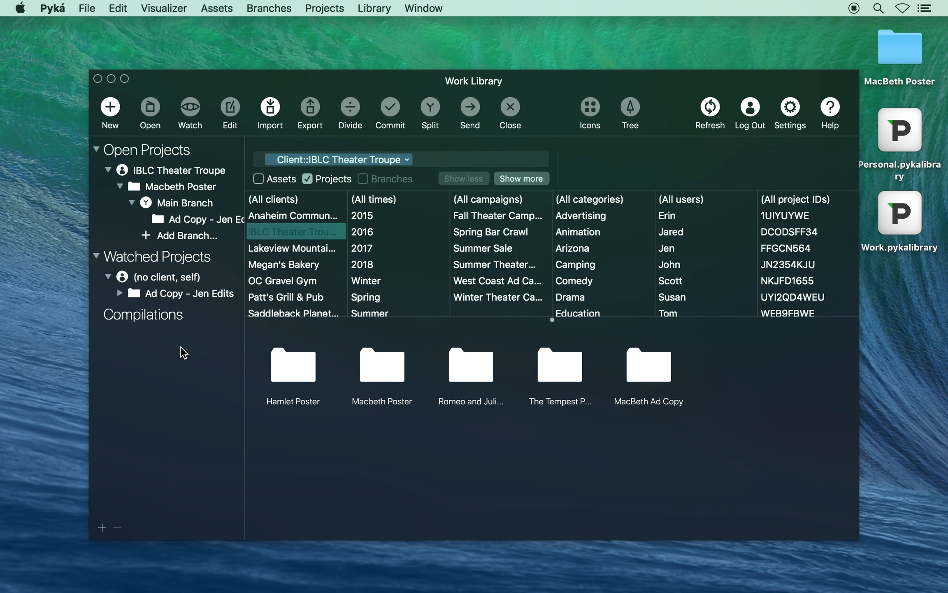
# - Close the ad copy edits sub-project inside the Macbeth Poster project's Main Branch
pyautogui.click(201, 223)
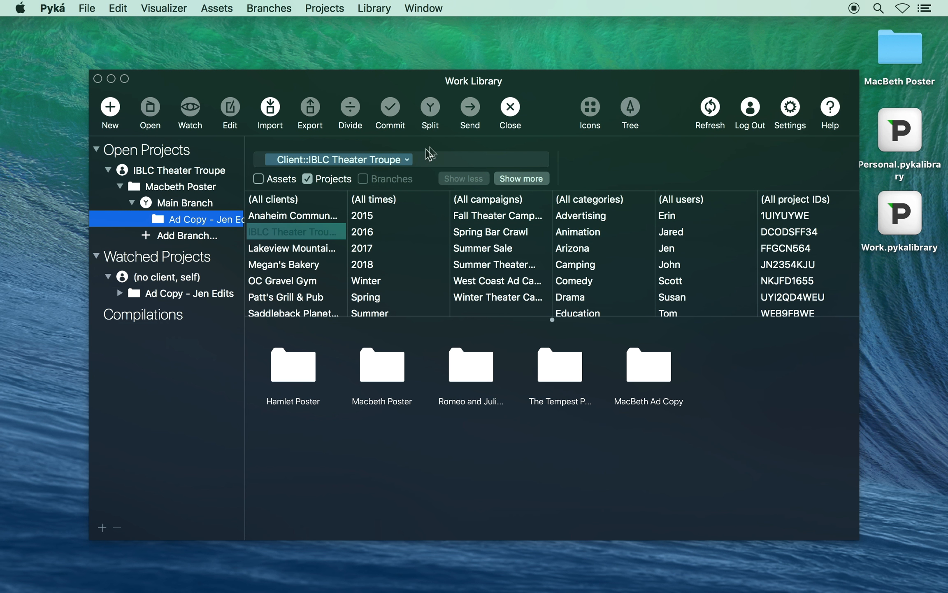
pyautogui.click(511, 108)
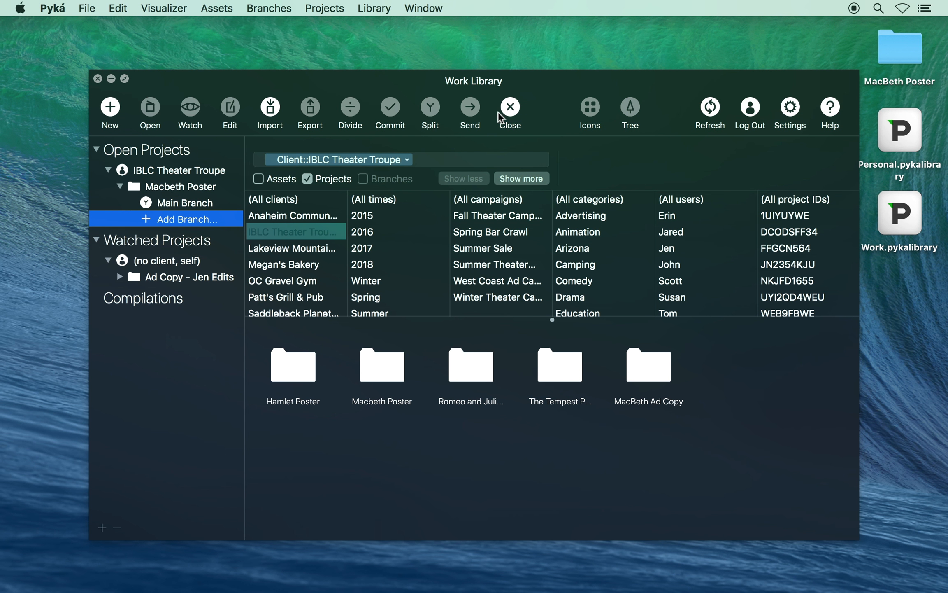
pyautogui.click(200, 381)
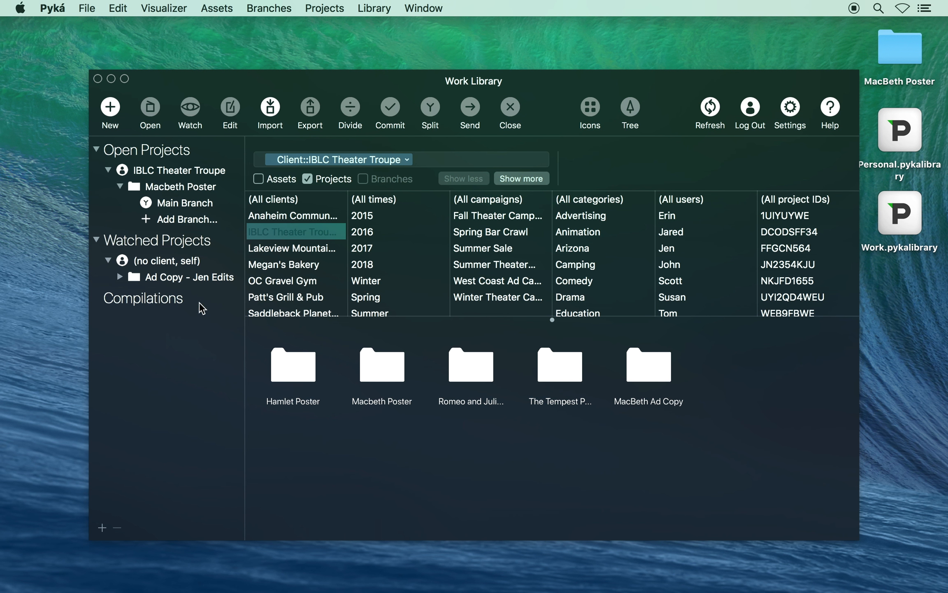
# - Start a new commit of the Macbeth Poster project's Main Branch
pyautogui.click(228, 205)
pyautogui.click(392, 114)
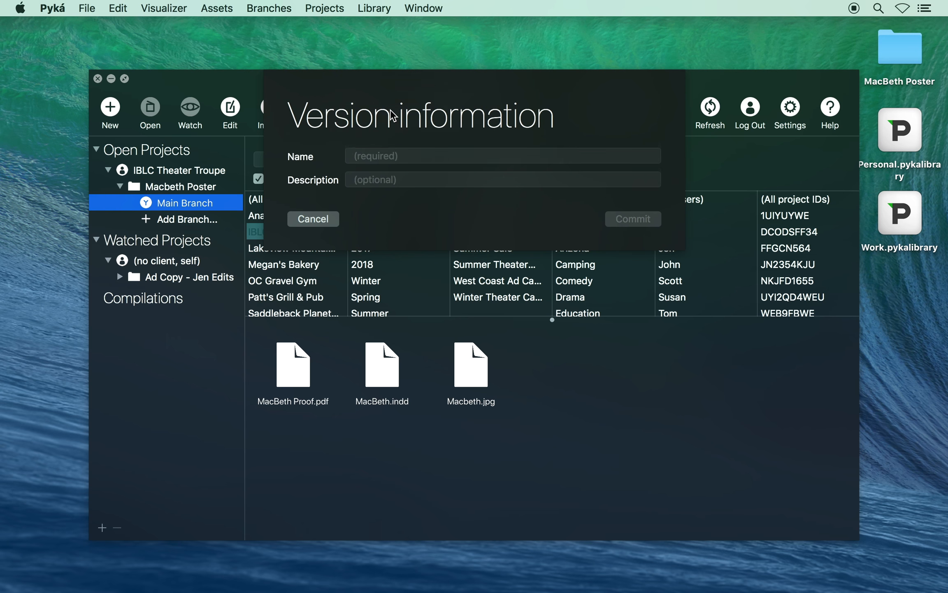